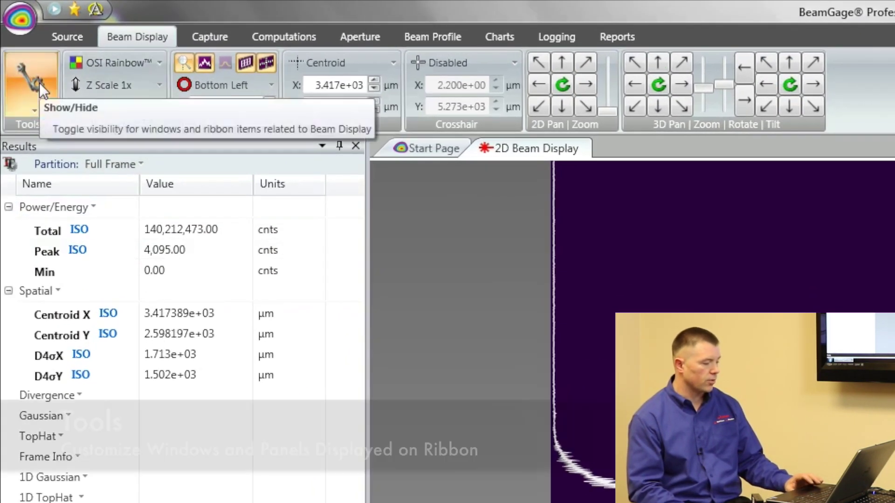
# Open the 3D Beam Display from the Tools windows list as a tab beside the 2D view.
pyautogui.click(39, 83)
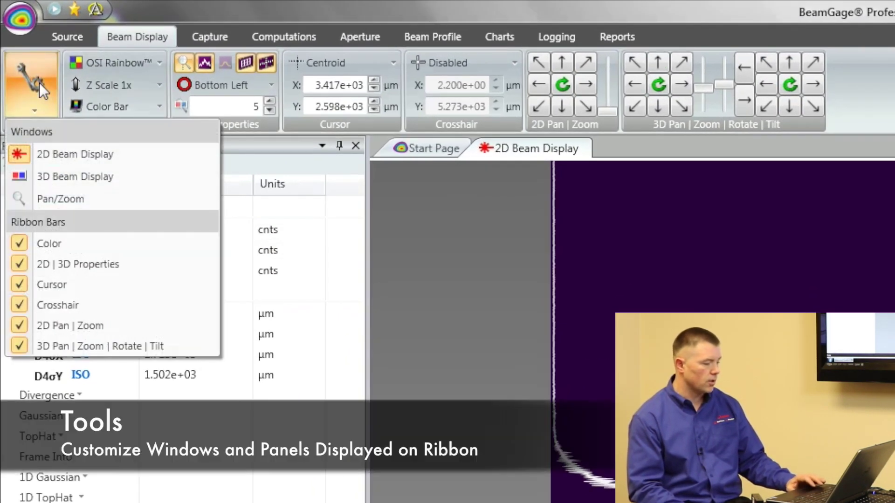
pyautogui.click(38, 176)
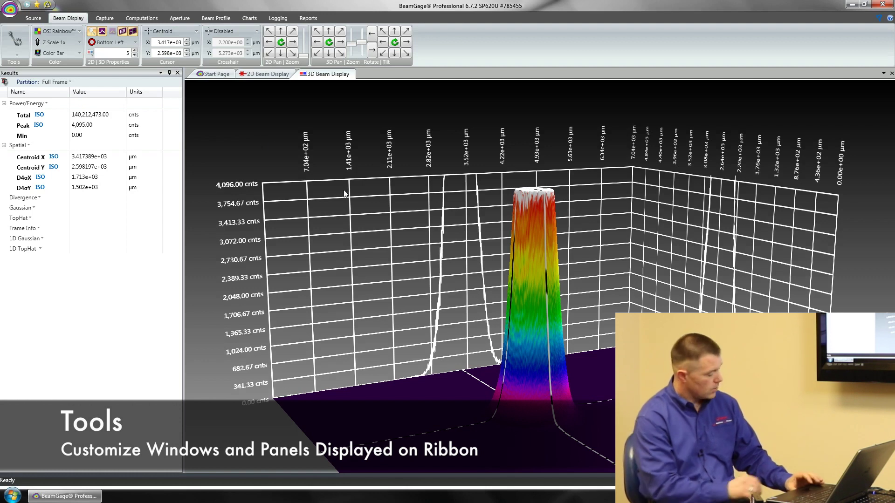
# Pan, rotate and tilt the 3D beam plot toward a top-down view, then pull it into its own window.
pyautogui.moveTo(343, 189); pyautogui.dragTo(304, 85)
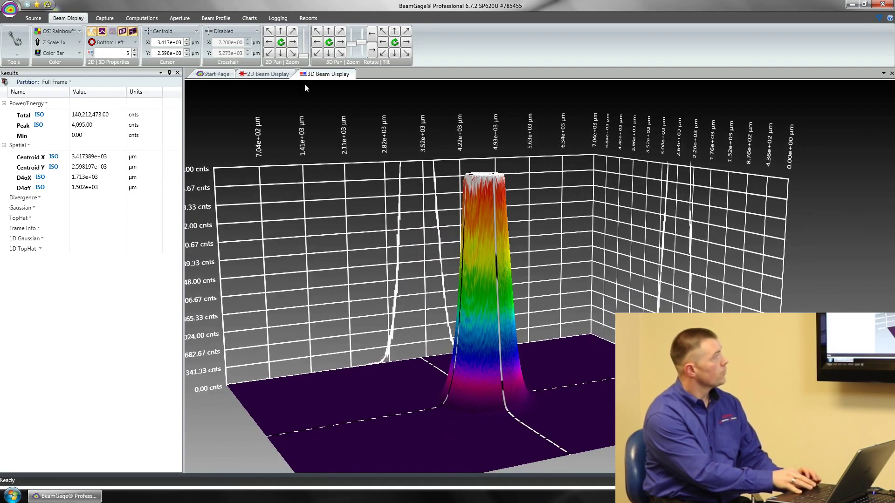
pyautogui.moveTo(350, 174); pyautogui.dragTo(166, 215)
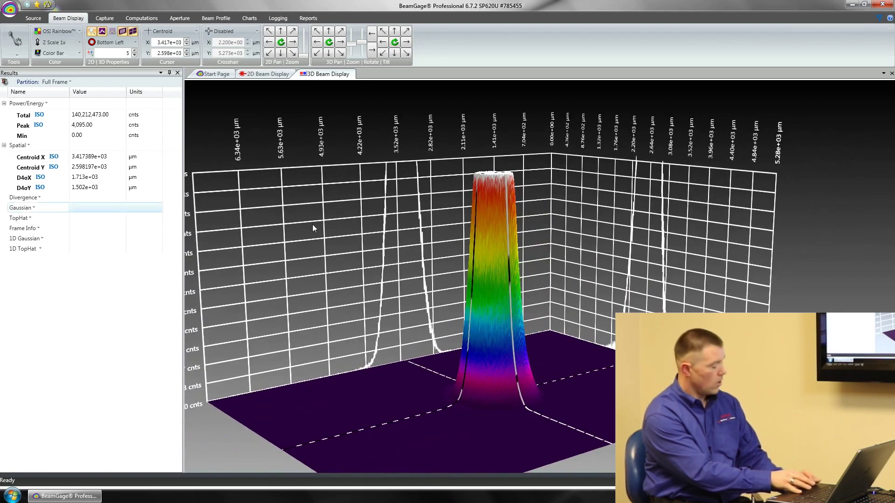
pyautogui.moveTo(312, 228)
pyautogui.mouseDown()
pyautogui.moveTo(314, 243)
pyautogui.moveTo(312, 230)
pyautogui.mouseUp()
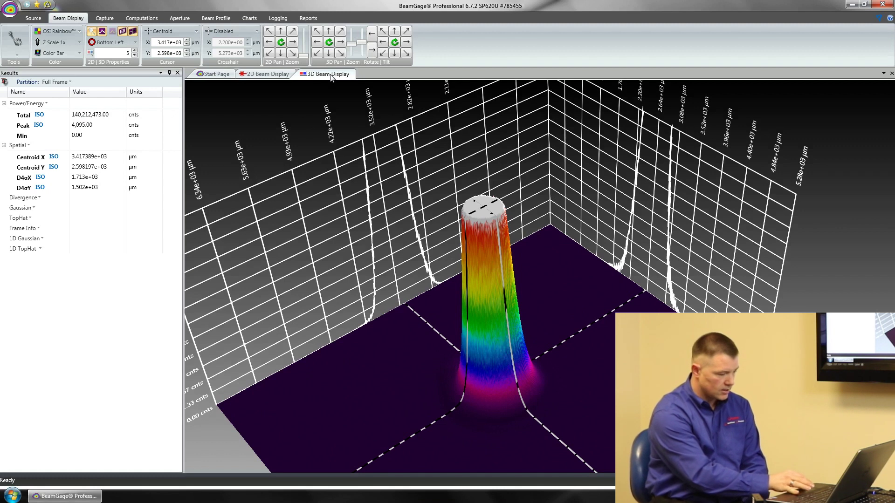
pyautogui.moveTo(331, 78); pyautogui.dragTo(93, 288)
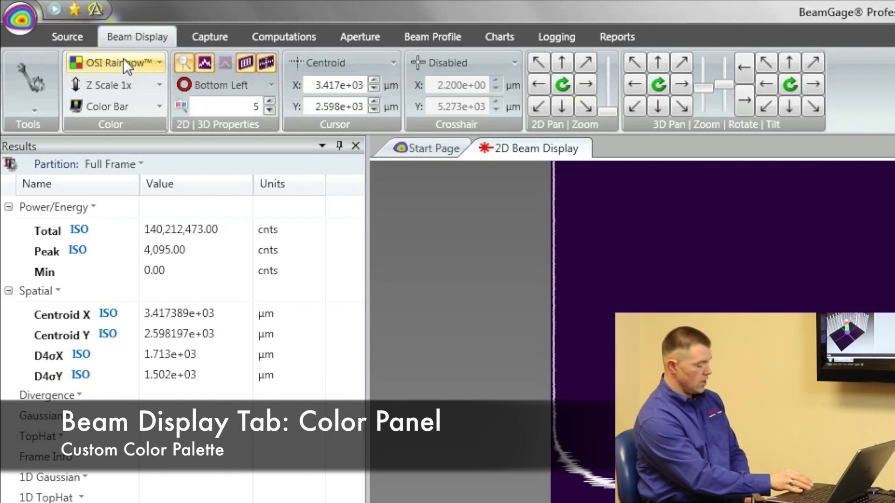
# Open the colour palette list showing OSI Rainbow, Grey Scale 64, Fire and Ice.
pyautogui.click(123, 57)
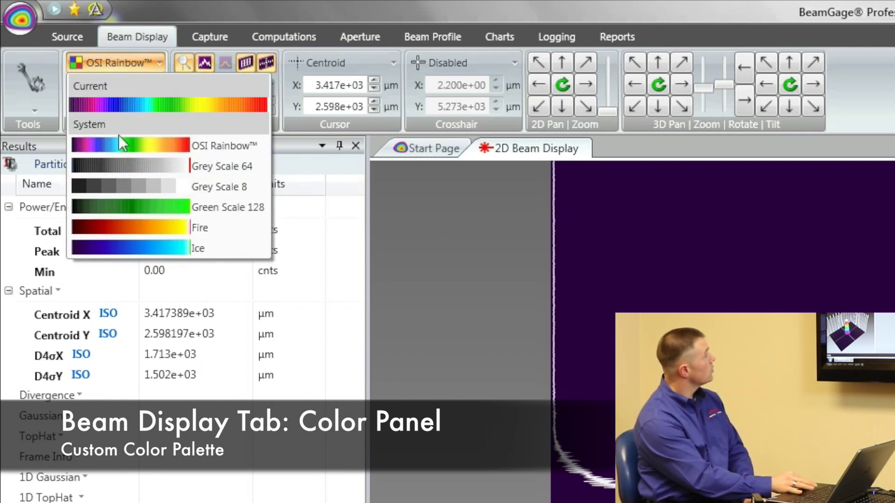
pyautogui.click(128, 247)
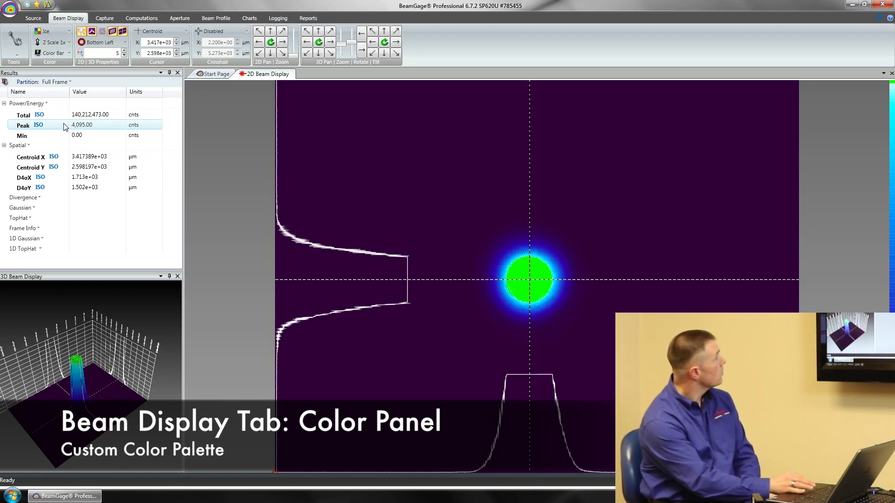
pyautogui.click(52, 31)
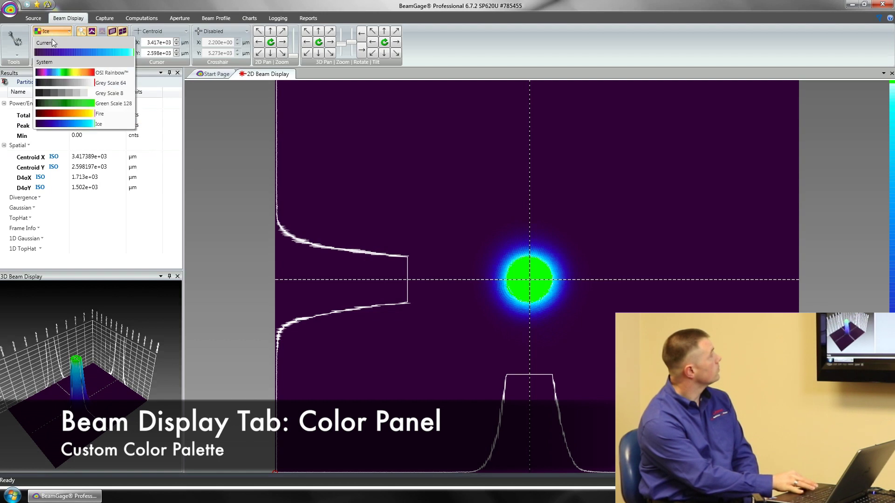
pyautogui.click(58, 112)
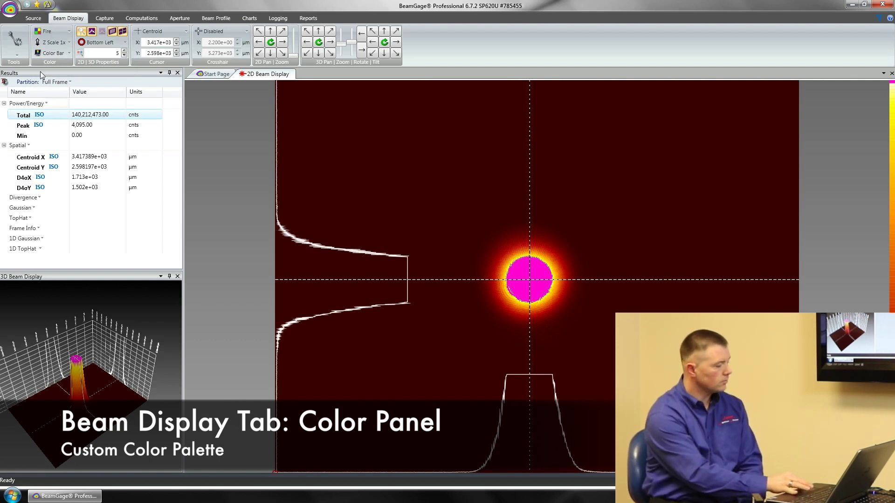
pyautogui.click(49, 31)
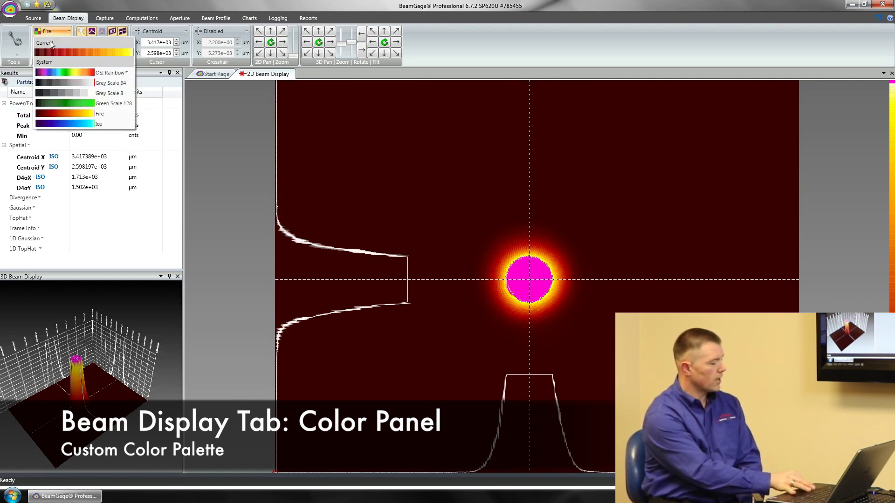
pyautogui.click(48, 72)
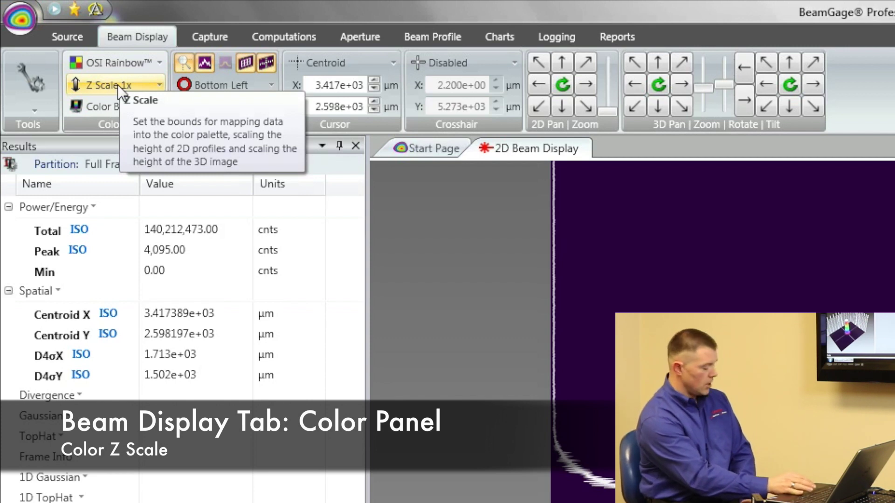
pyautogui.click(118, 85)
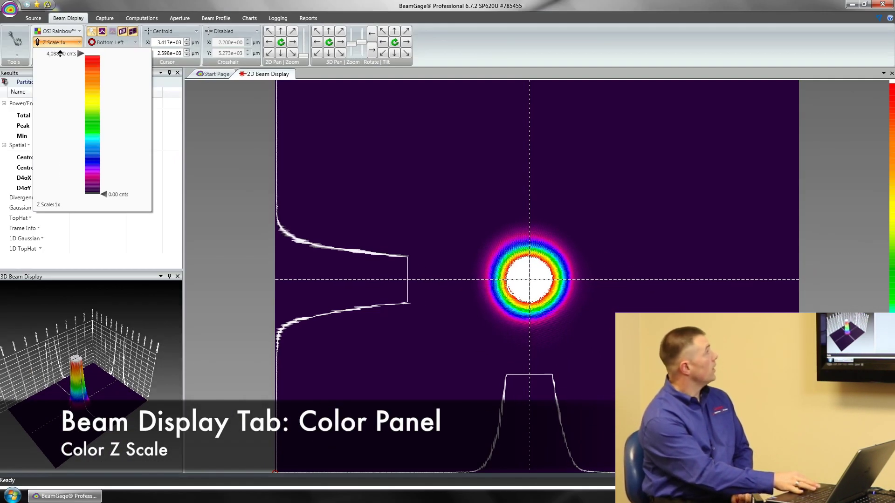
pyautogui.moveTo(60, 54); pyautogui.dragTo(67, 172)
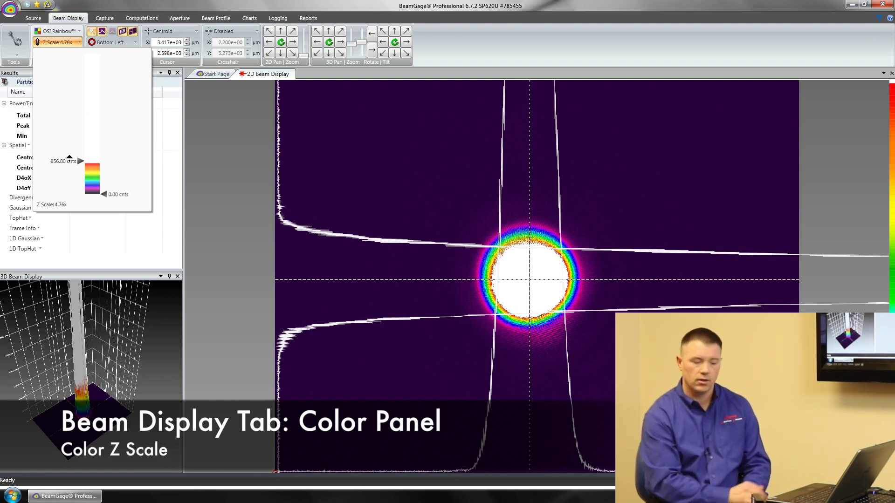
pyautogui.moveTo(69, 159); pyautogui.dragTo(70, 54)
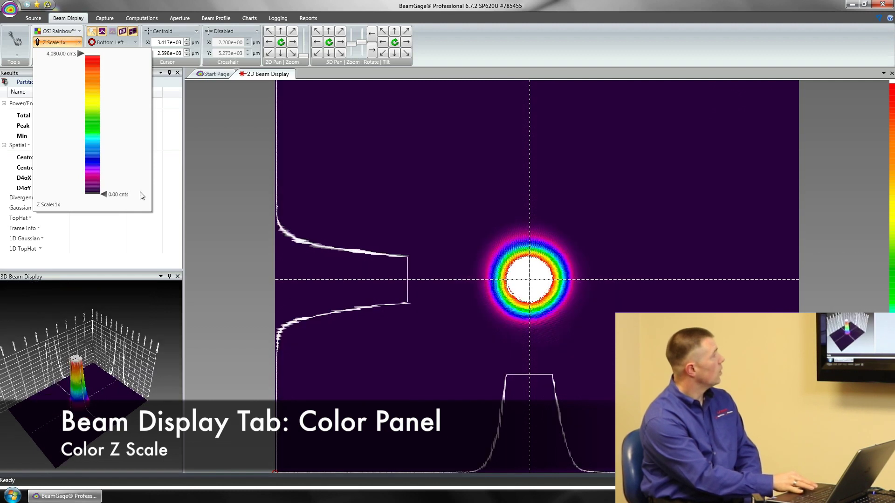
pyautogui.moveTo(119, 197); pyautogui.dragTo(121, 122)
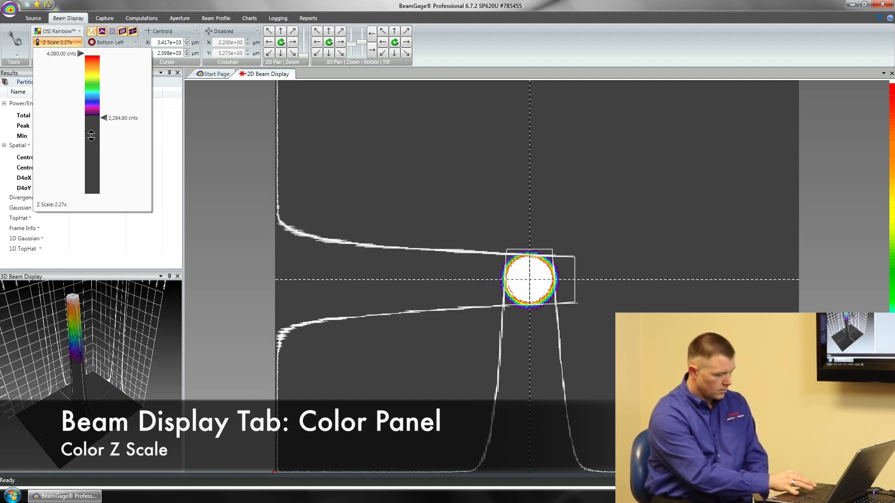
pyautogui.moveTo(91, 99); pyautogui.dragTo(90, 145)
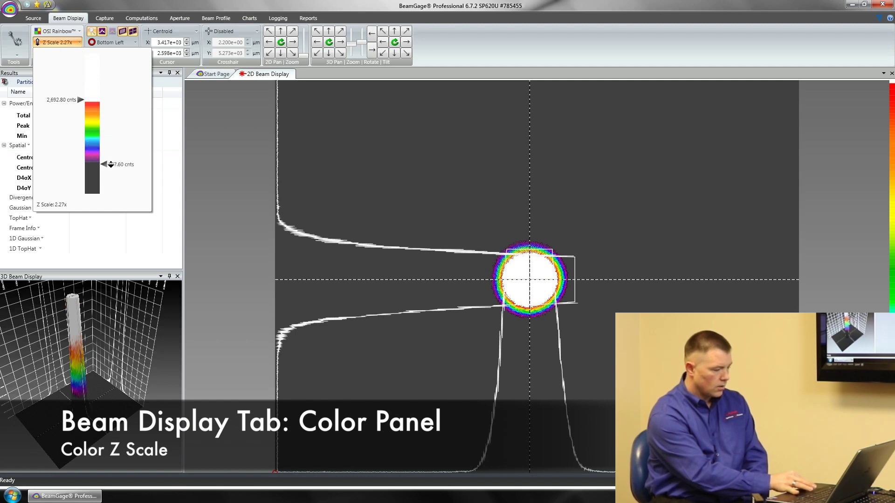
pyautogui.moveTo(111, 165); pyautogui.dragTo(110, 195)
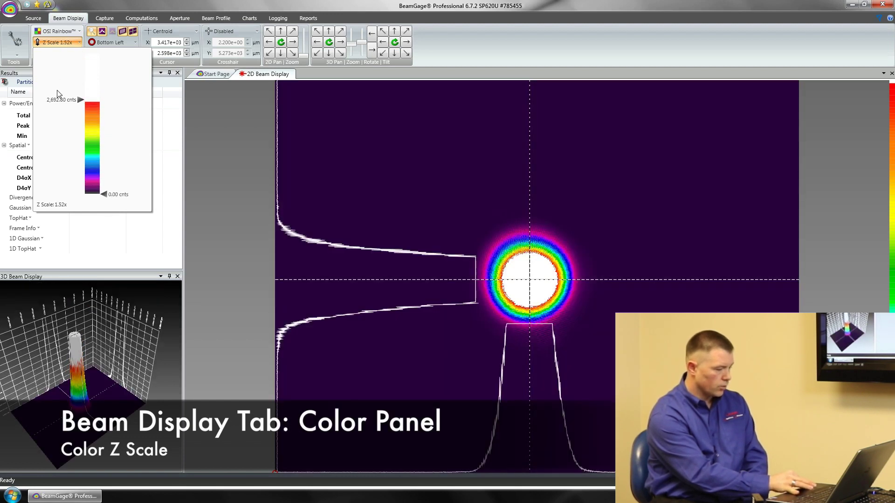
pyautogui.moveTo(60, 96)
pyautogui.mouseDown()
pyautogui.moveTo(58, 35)
pyautogui.moveTo(59, 44)
pyautogui.mouseUp()
pyautogui.click(58, 43)
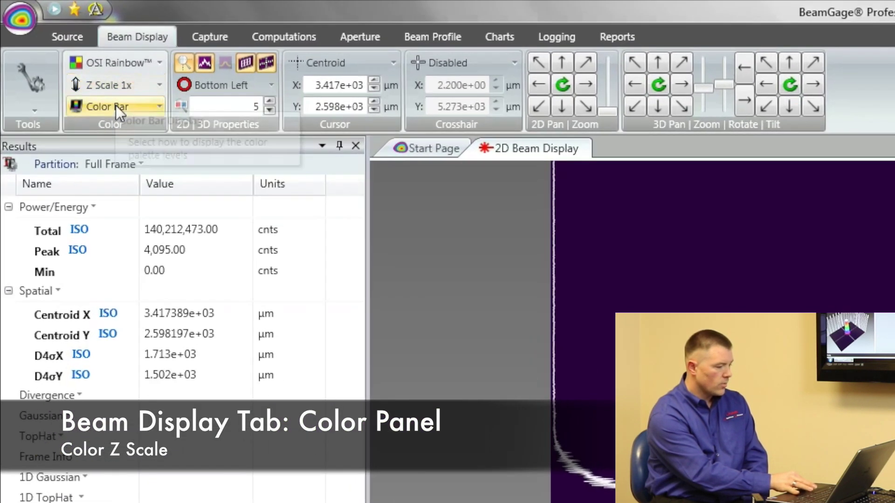
# Show the colour bar as discrete Color Levels and dock the 3D beam view into the main area.
pyautogui.click(115, 105)
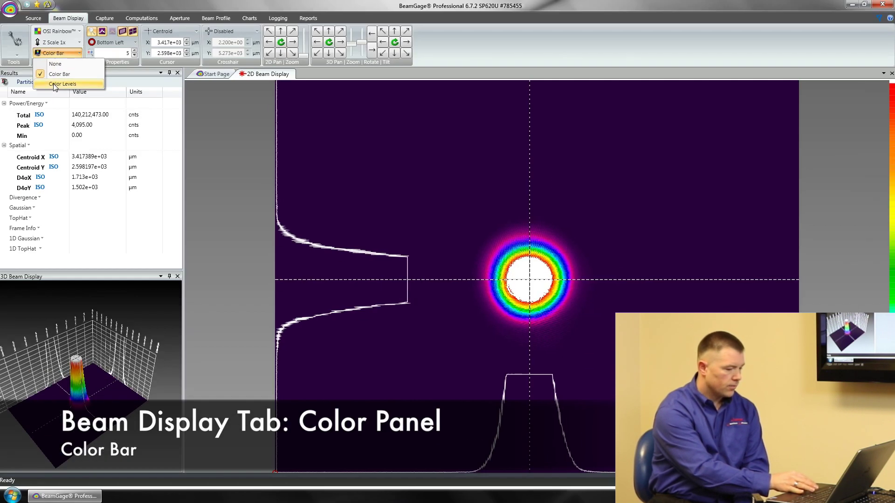
pyautogui.click(107, 167)
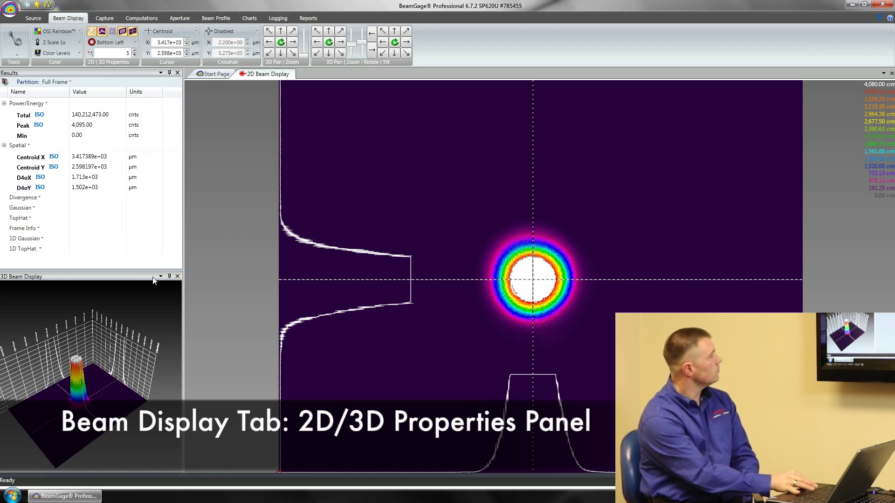
pyautogui.moveTo(158, 278); pyautogui.dragTo(451, 269)
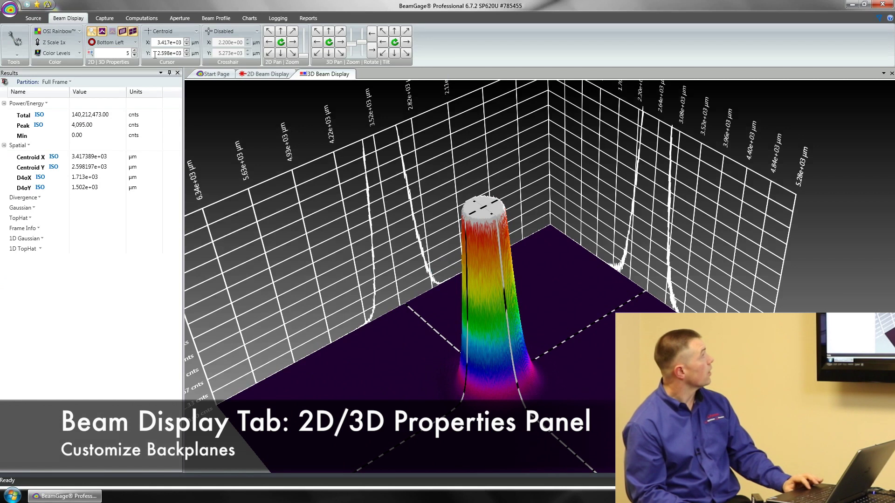
# Toggle the 3D backplanes and beam profiles off and back on, leaving both displayed.
pyautogui.click(123, 32)
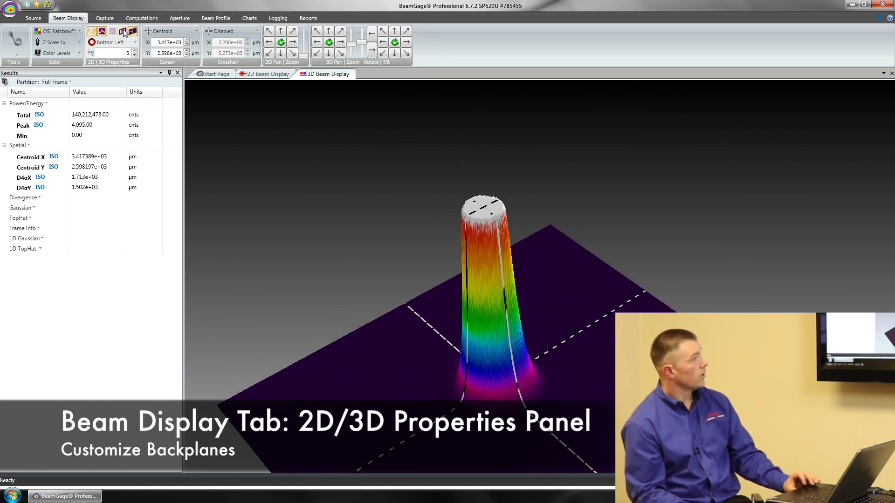
pyautogui.click(123, 31)
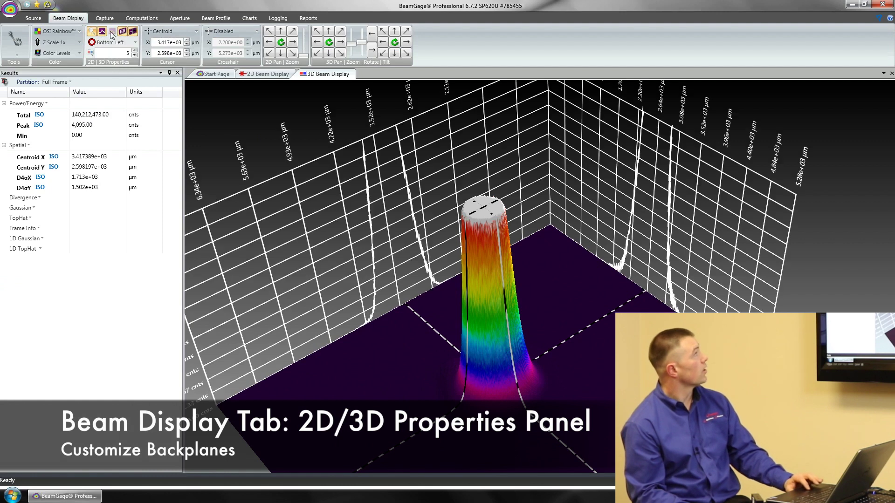
pyautogui.click(102, 32)
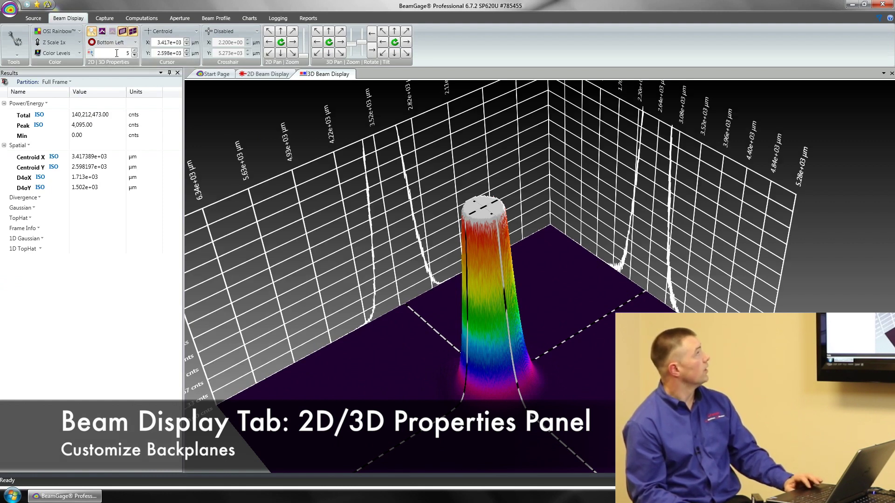
pyautogui.click(133, 31)
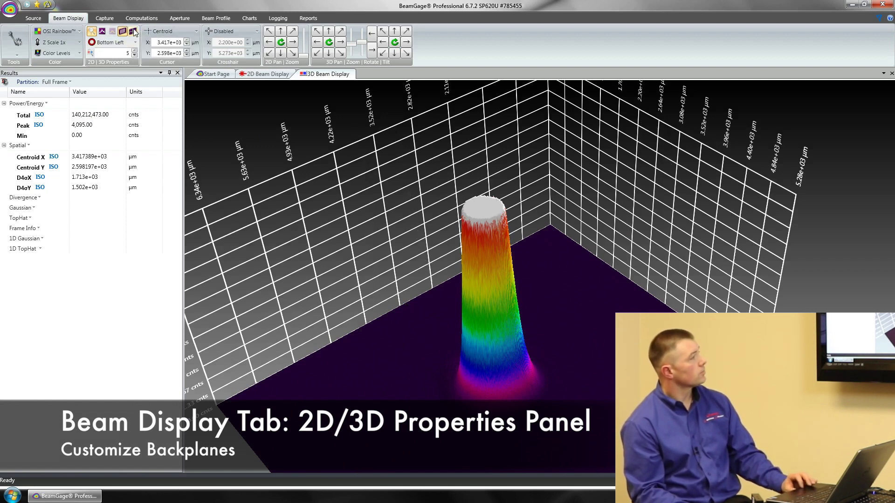
pyautogui.click(133, 31)
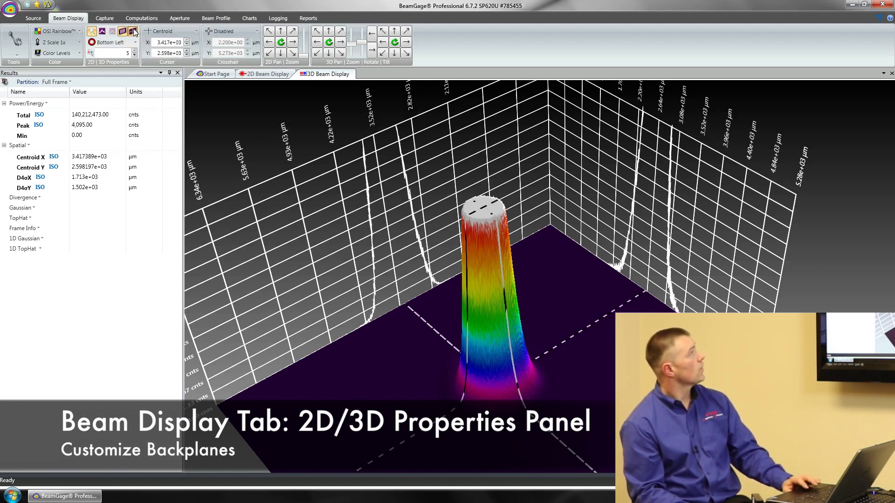
pyautogui.click(103, 31)
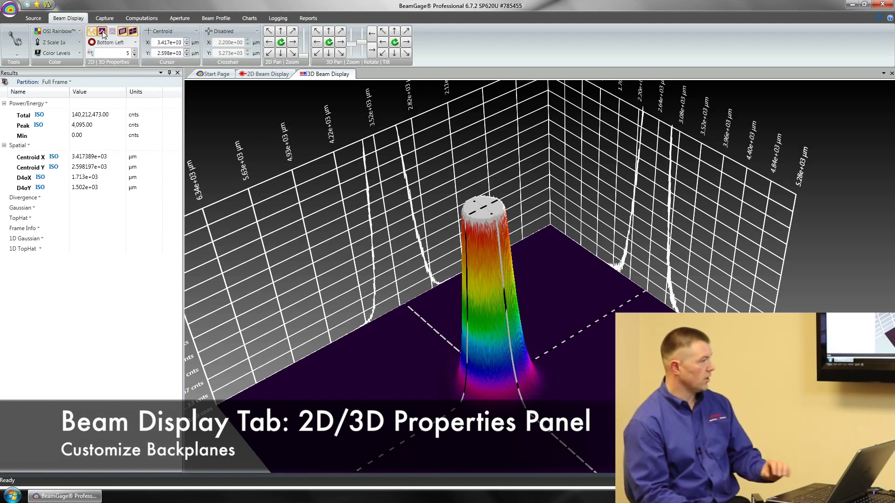
# Switch to the 2D Beam Display and toggle its beam profiles off and back on.
pyautogui.click(250, 77)
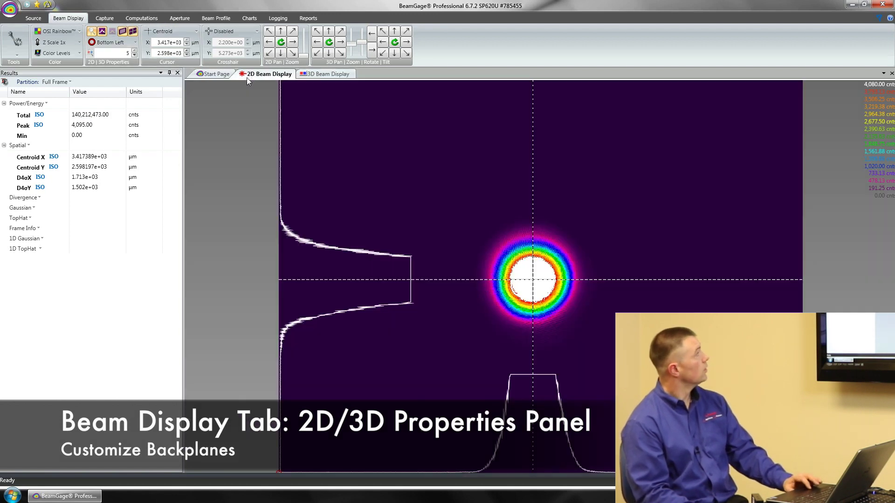
pyautogui.click(103, 32)
pyautogui.click(102, 32)
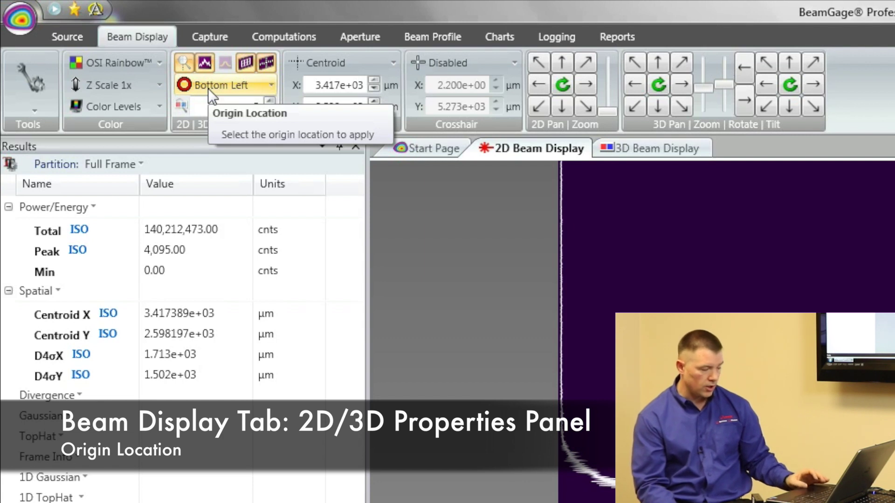
# Choose Center in the Origin Location list of 2D | 3D Properties.
pyautogui.click(208, 88)
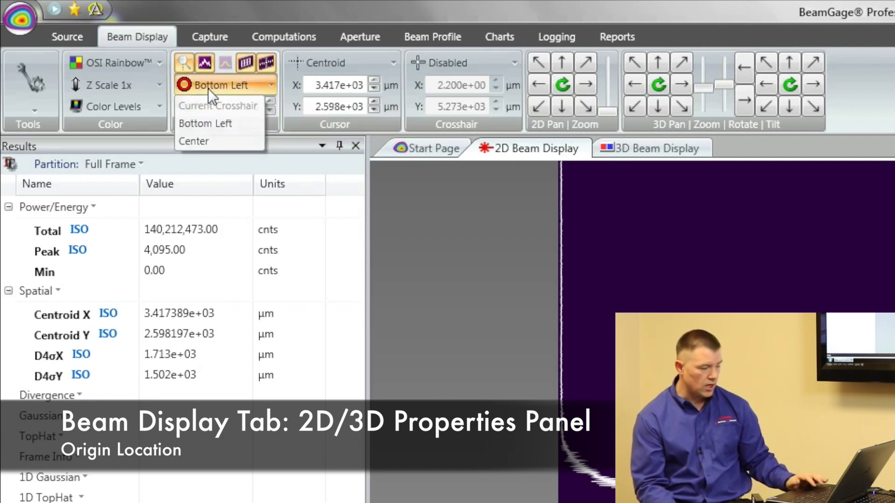
pyautogui.click(213, 139)
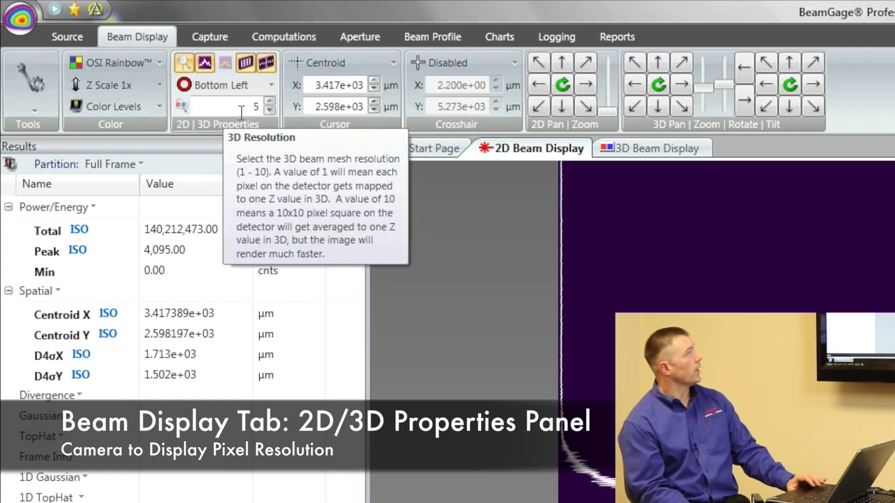
# Switch to the 3D Beam Display tab showing the µm-labelled gridded backplane.
pyautogui.click(668, 149)
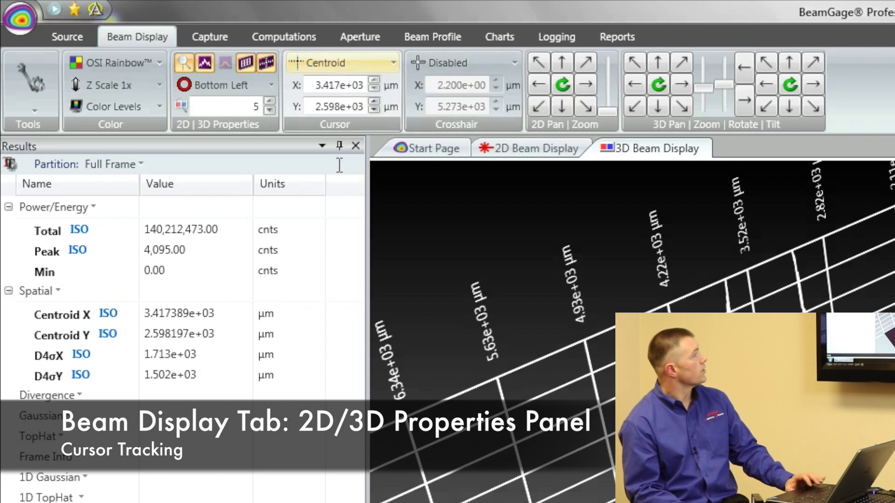
# Return to the 2D Beam Display and set the Cursor to track the beam Peak.
pyautogui.click(497, 150)
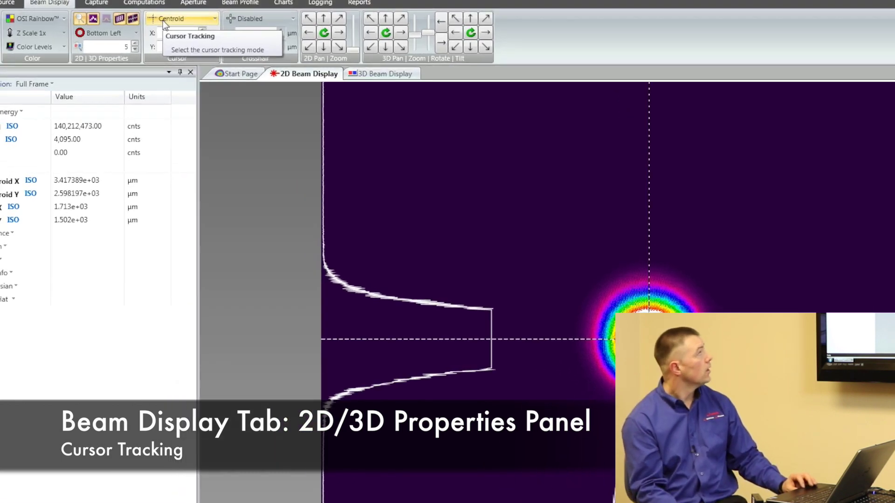
pyautogui.click(156, 33)
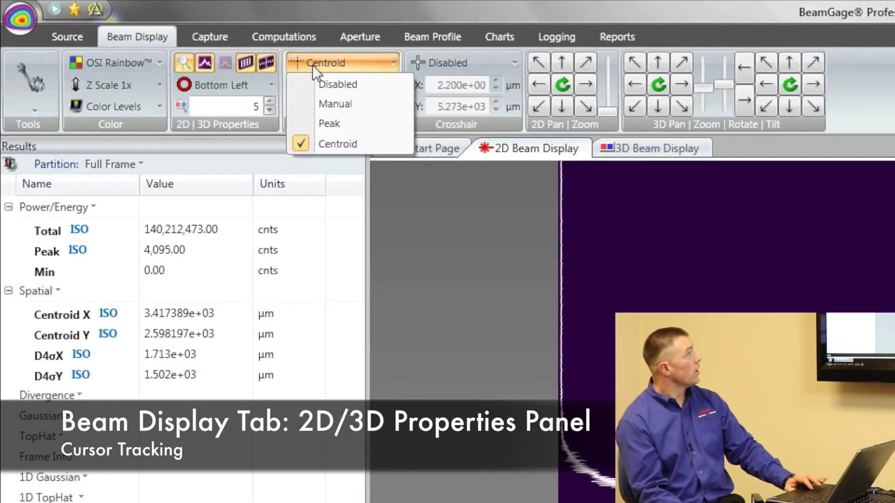
pyautogui.click(321, 129)
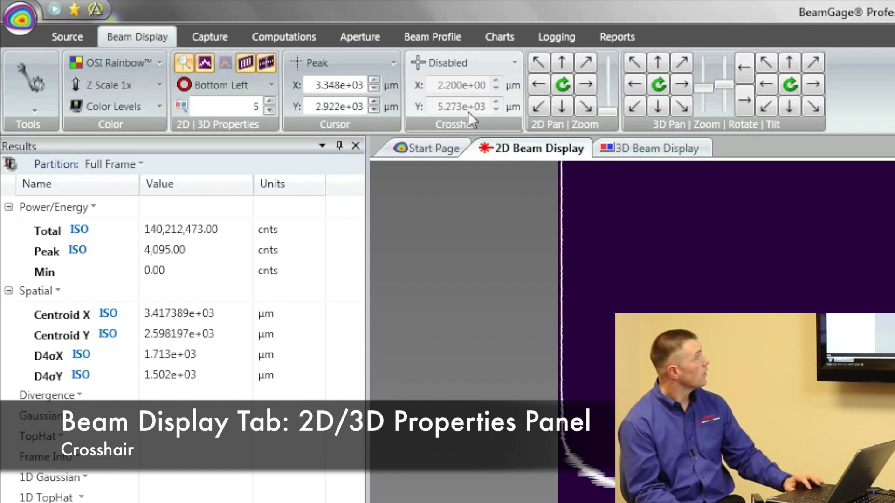
# Change the Crosshair setting from Disabled to Centroid.
pyautogui.click(440, 62)
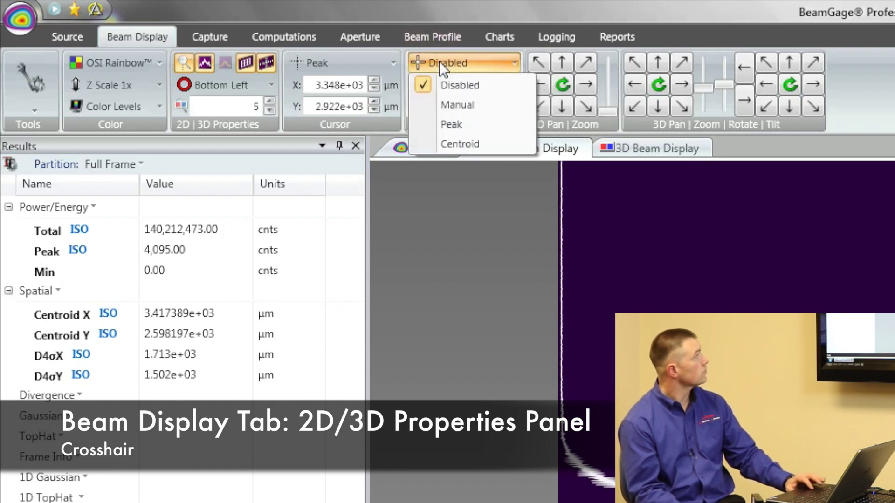
pyautogui.click(439, 142)
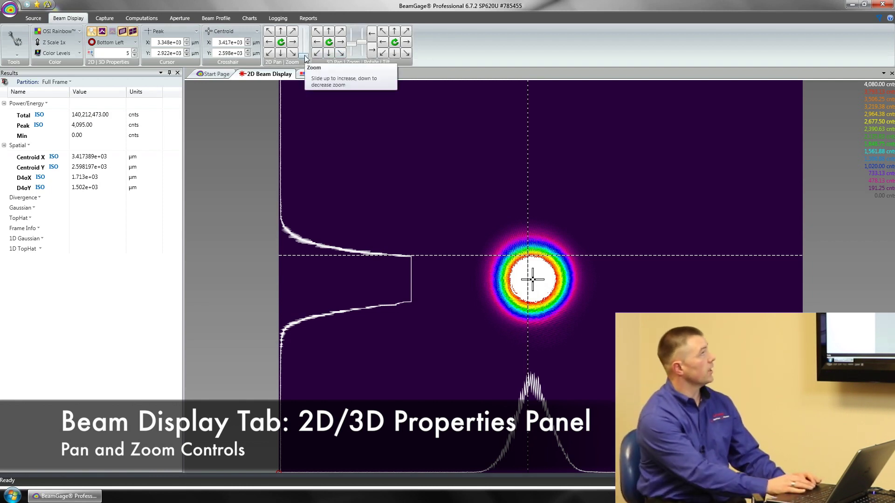
# Nudge the 2D zoom, then zoom the 3D Beam Display out until all axis labels show.
pyautogui.moveTo(306, 58); pyautogui.dragTo(307, 57)
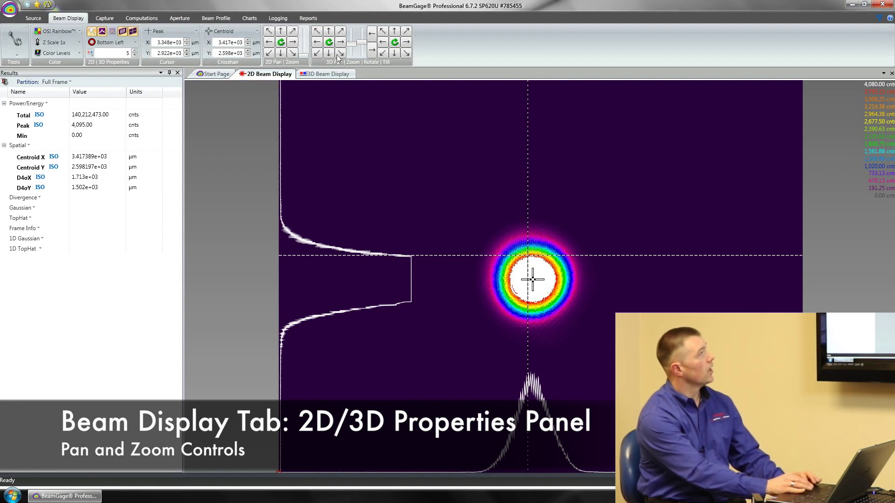
pyautogui.click(311, 76)
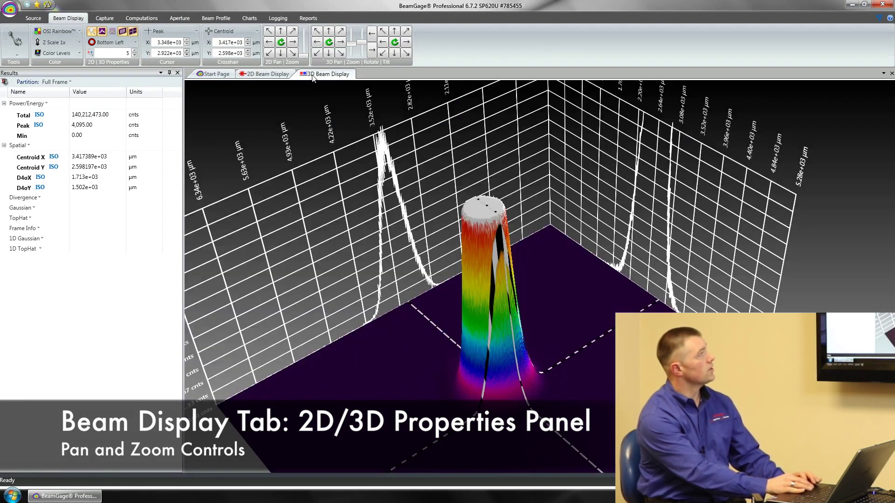
pyautogui.click(353, 48)
pyautogui.moveTo(352, 48); pyautogui.dragTo(352, 50)
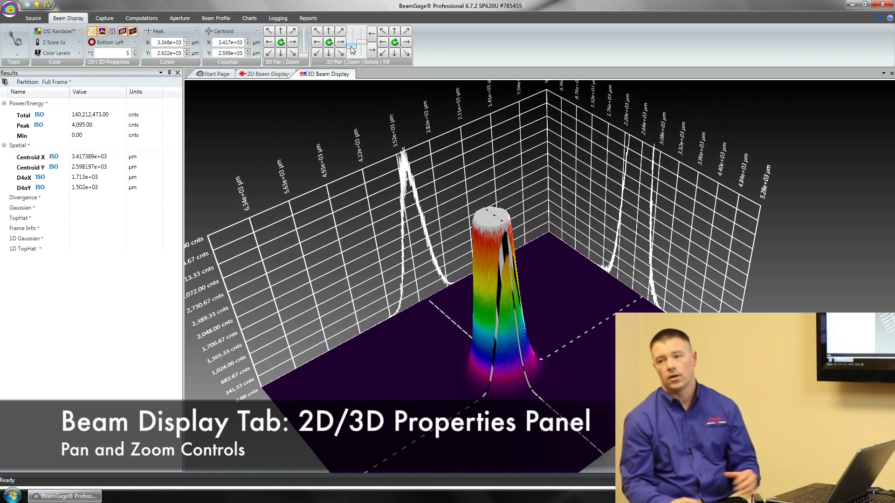